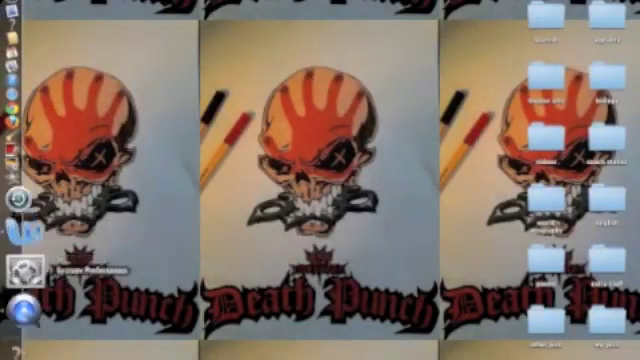
# Step: Restore the minimized Word document from the Dock so its blank page fills the screen
pyautogui.click(22, 255)
pyautogui.write('Kill a')
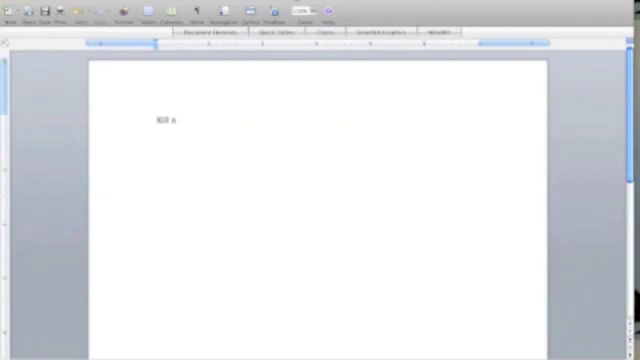
pyautogui.write('mth')
pyautogui.write('ing in life')
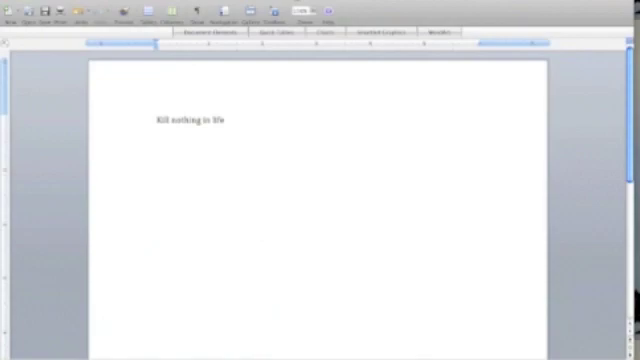
pyautogui.write("sxffia'jgsmsds")
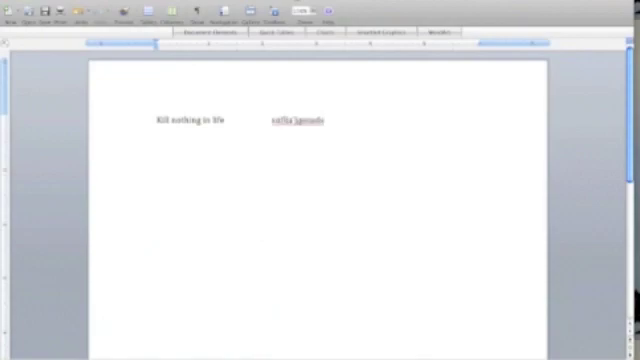
# Step: Type 'Kill nothing in life' and two tab-separated nonsense words, then a nonsense second line
pyautogui.press('Tab')
pyautogui.write('gjs')
pyautogui.write('wtjgstae')
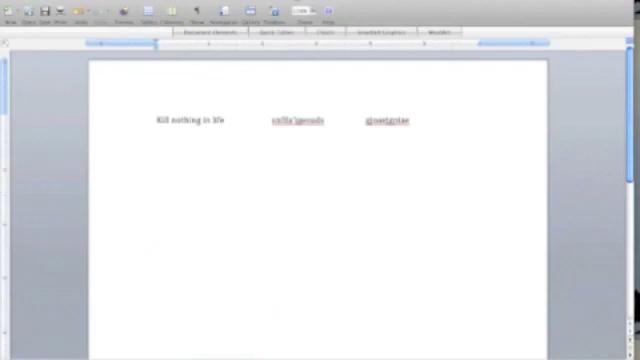
pyautogui.press('Return')
pyautogui.write("ahot'ousehfroarh/")
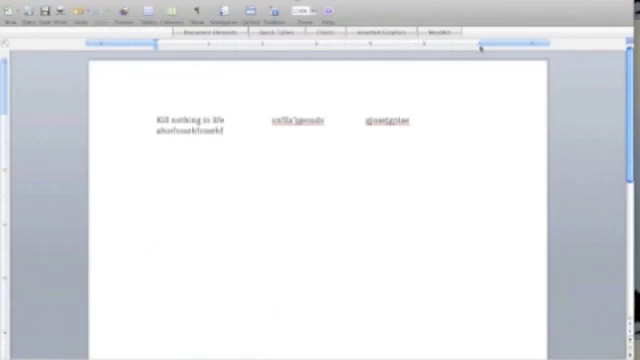
pyautogui.write('filadhfl')
# Step: Drag the ruler's tab stop and indent markers to hang the nonsense text as an indented column
pyautogui.moveTo(476, 44)
pyautogui.mouseDown()
pyautogui.moveTo(403, 44)
pyautogui.moveTo(184, 84)
pyautogui.mouseUp()
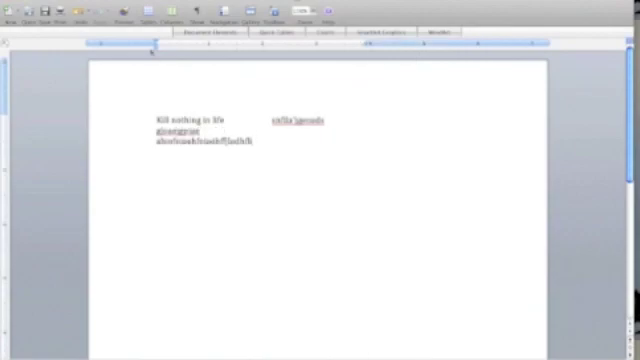
pyautogui.moveTo(155, 44); pyautogui.dragTo(168, 52)
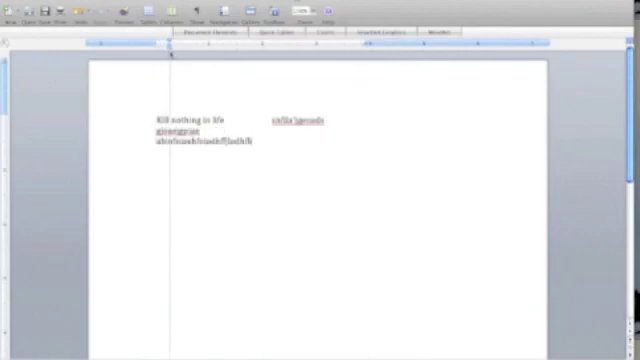
pyautogui.moveTo(168, 52)
pyautogui.mouseDown()
pyautogui.moveTo(197, 44)
pyautogui.moveTo(188, 46)
pyautogui.mouseUp()
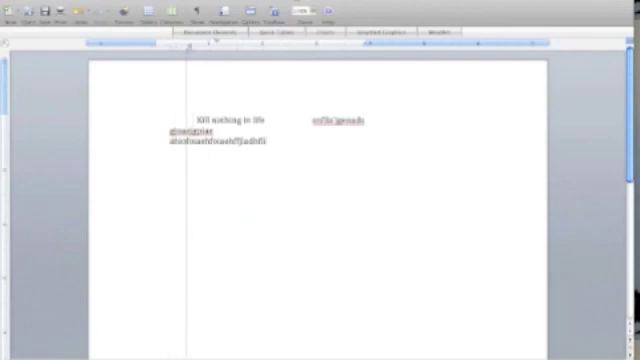
pyautogui.moveTo(188, 46); pyautogui.dragTo(267, 46)
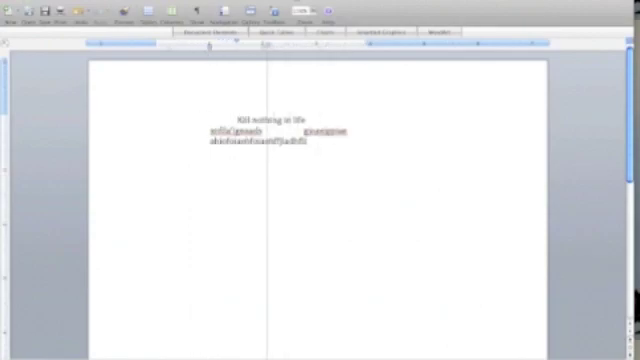
pyautogui.moveTo(267, 46); pyautogui.dragTo(267, 46)
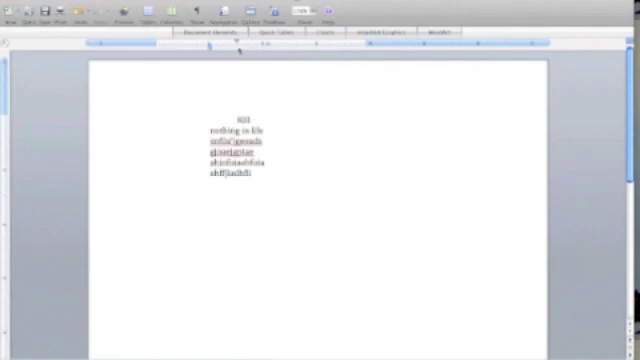
pyautogui.moveTo(210, 46); pyautogui.dragTo(220, 50)
pyautogui.moveTo(170, 45)
pyautogui.mouseDown()
pyautogui.moveTo(158, 45)
pyautogui.moveTo(265, 47)
pyautogui.mouseUp()
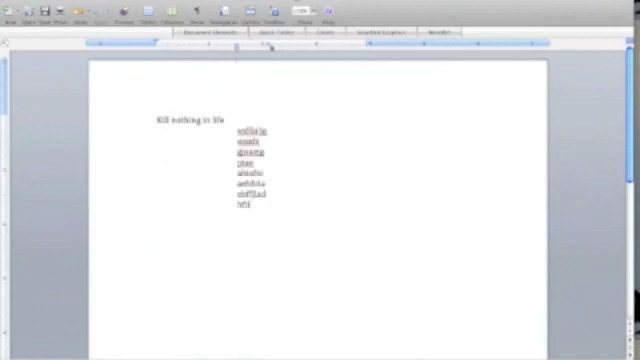
# Step: Move the indent markers, stretching the right indent past the page edge so the long word joins line one
pyautogui.moveTo(268, 47); pyautogui.dragTo(474, 56)
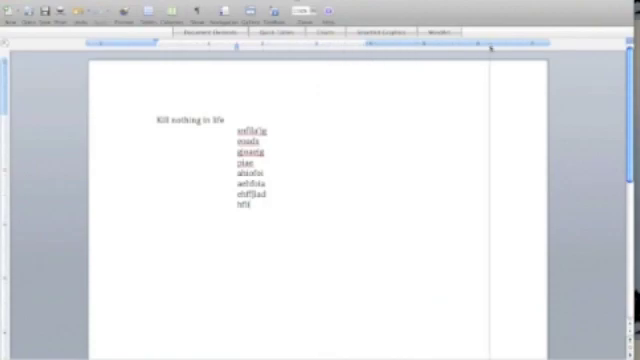
pyautogui.moveTo(474, 56); pyautogui.dragTo(479, 49)
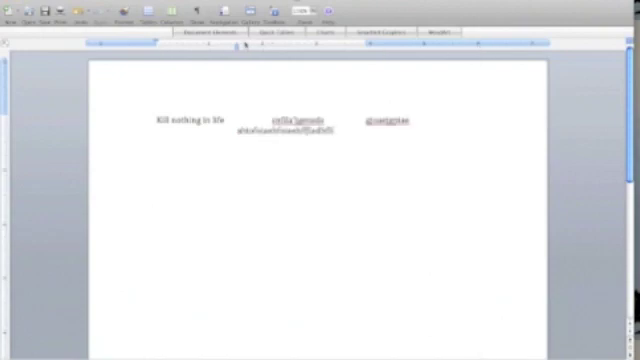
pyautogui.moveTo(170, 46)
pyautogui.mouseDown()
pyautogui.moveTo(237, 50)
pyautogui.moveTo(155, 50)
pyautogui.mouseUp()
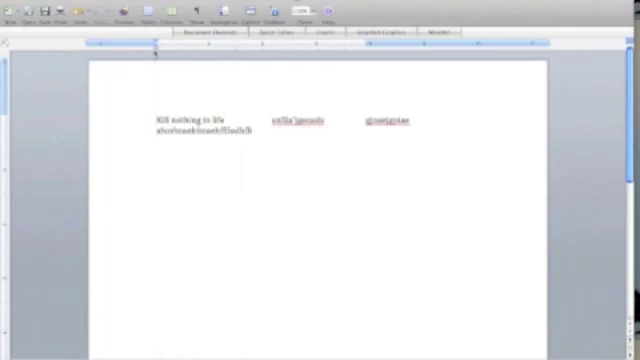
pyautogui.moveTo(366, 45); pyautogui.dragTo(480, 45)
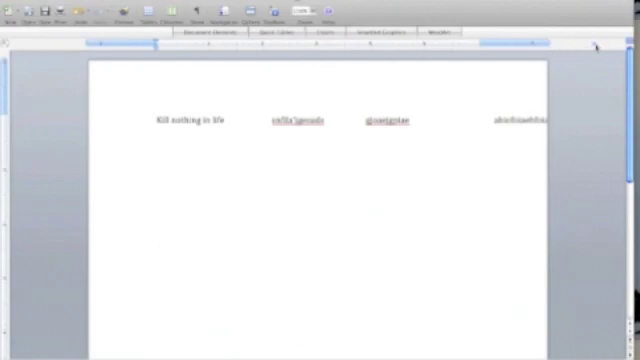
# Step: Drag the long word back onto line two, then select all text and delete it
pyautogui.moveTo(545, 44); pyautogui.dragTo(480, 63)
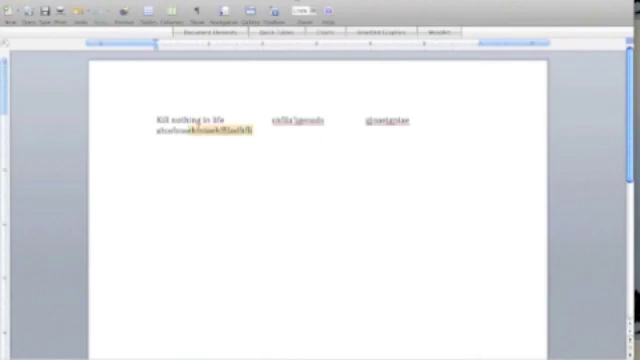
pyautogui.press('super+a')
pyautogui.press('BackSpace')
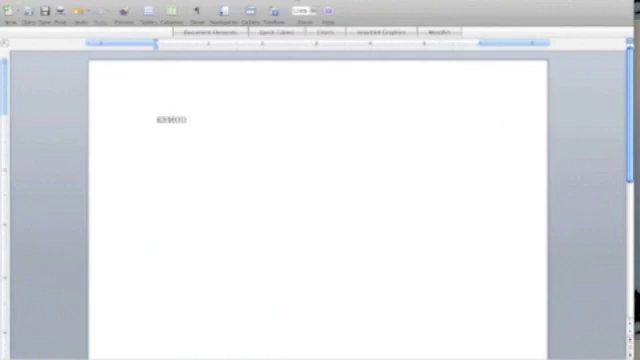
pyautogui.write('Keyb')
pyautogui.write('oard and')
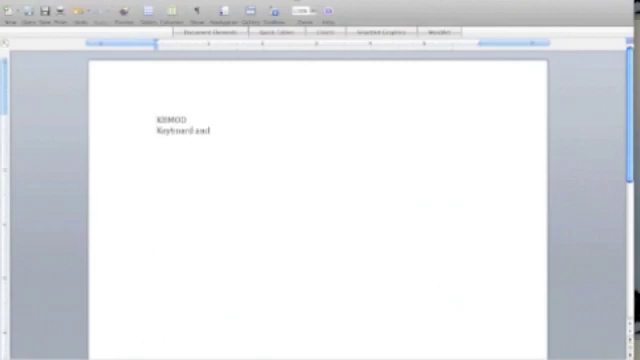
pyautogui.write(' mouse')
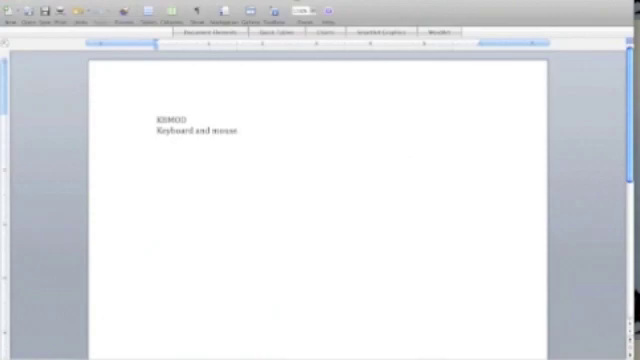